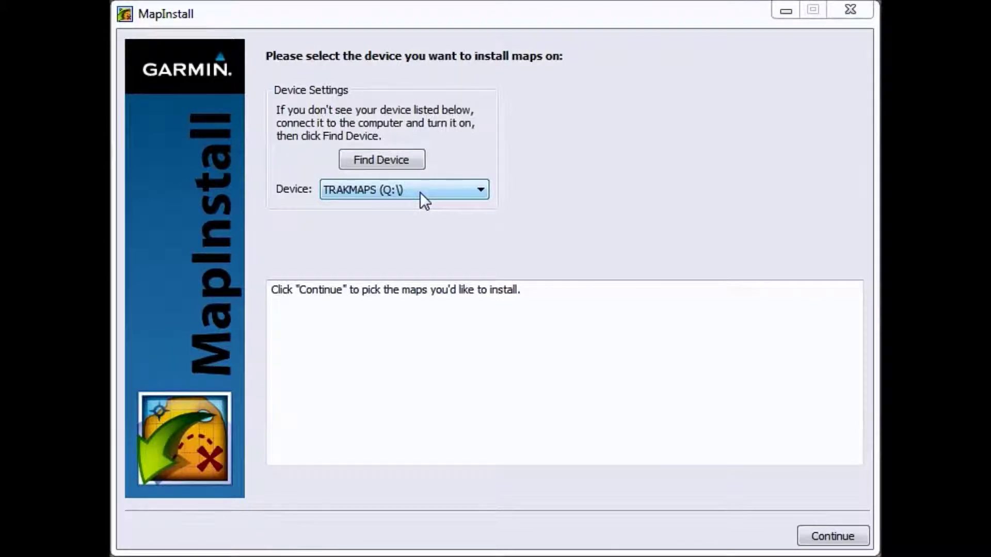
Choose the TRAKMAPS (Q:\) card as the target device and move on to map selection.
click(419, 191)
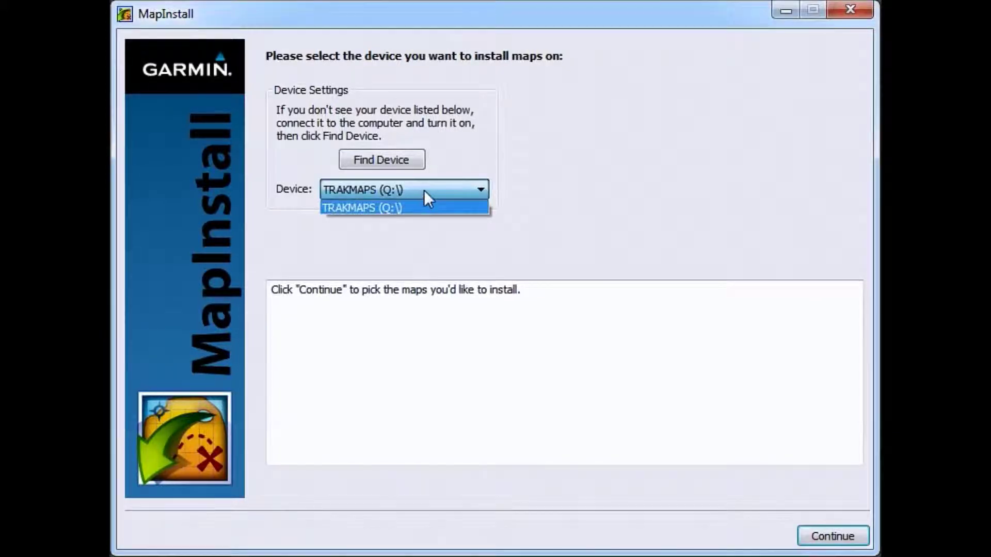
click(458, 191)
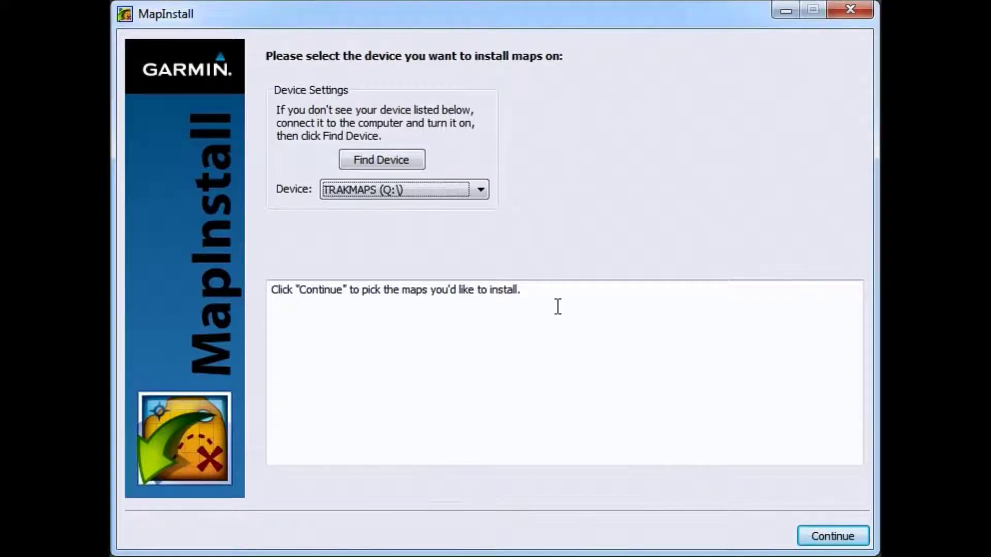
click(854, 542)
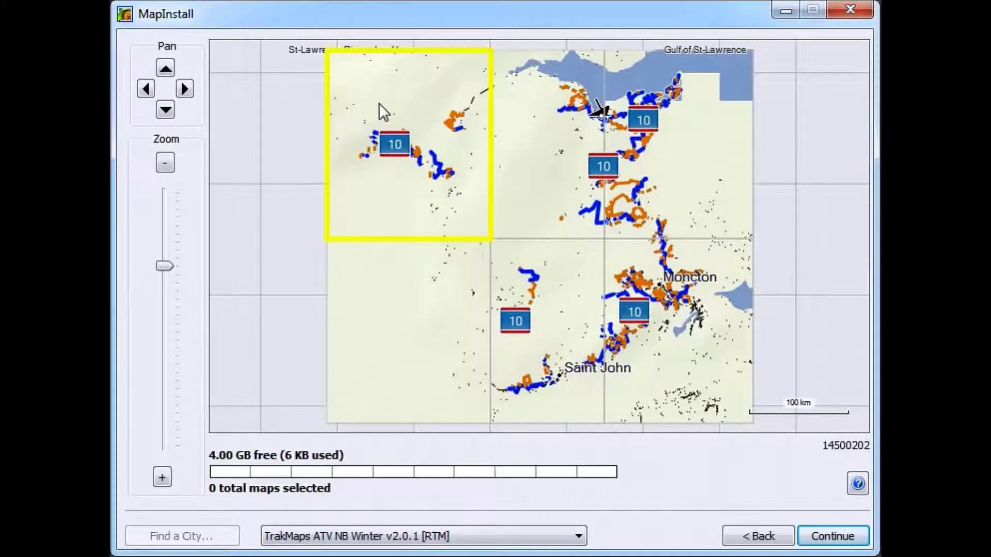
Select all six TrakMaps ATV NB Winter v2.0.1 tiles, totaling 80.9 MB.
click(420, 122)
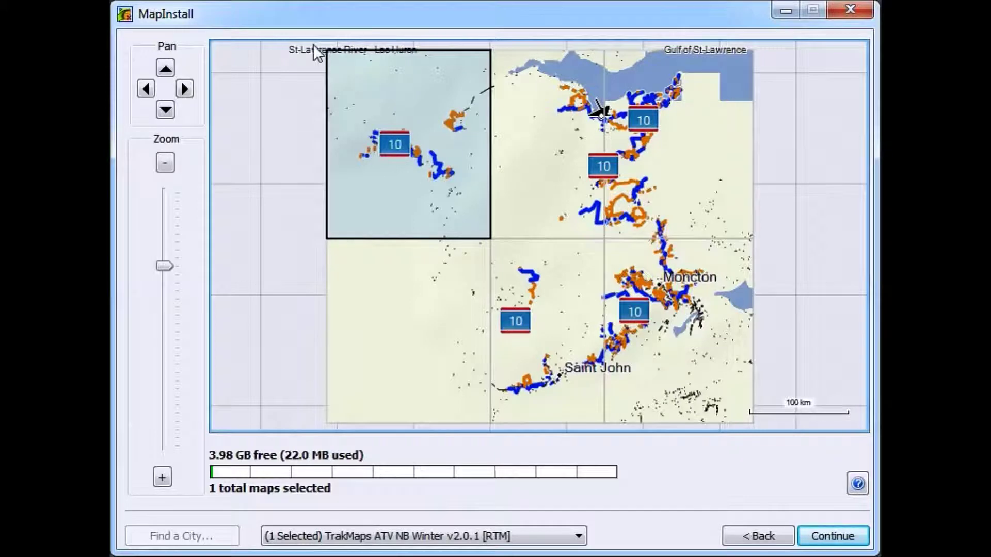
drag(313, 45, 800, 267)
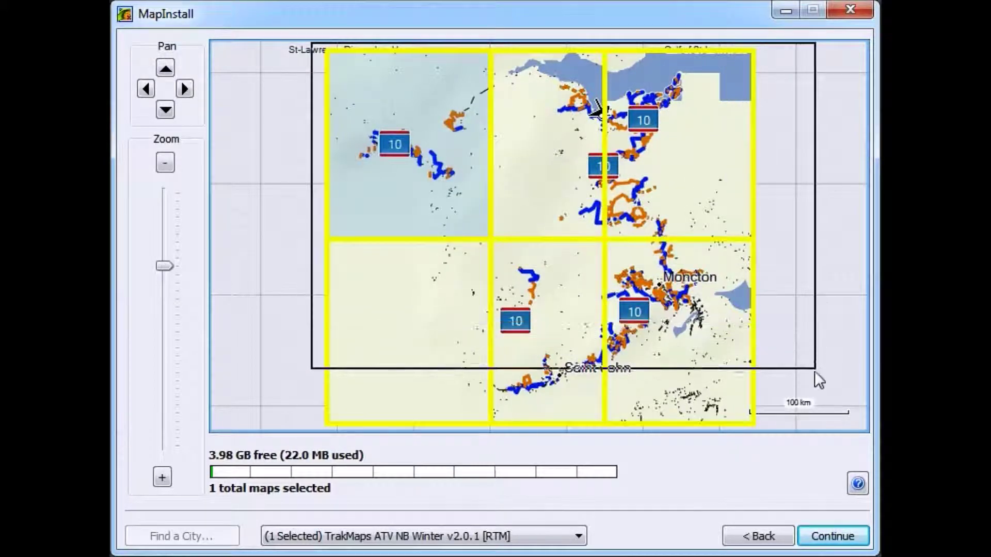
drag(800, 268, 797, 431)
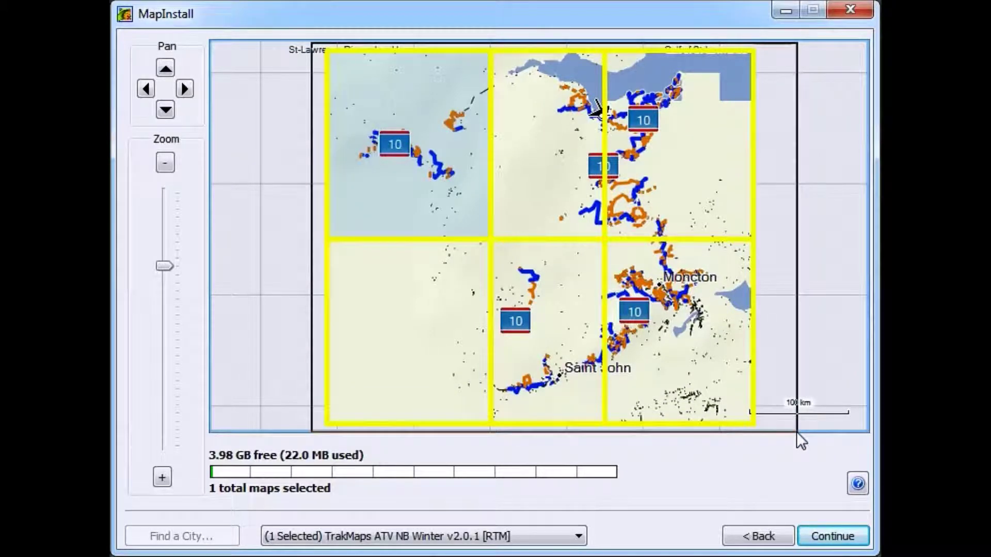
drag(796, 432, 796, 431)
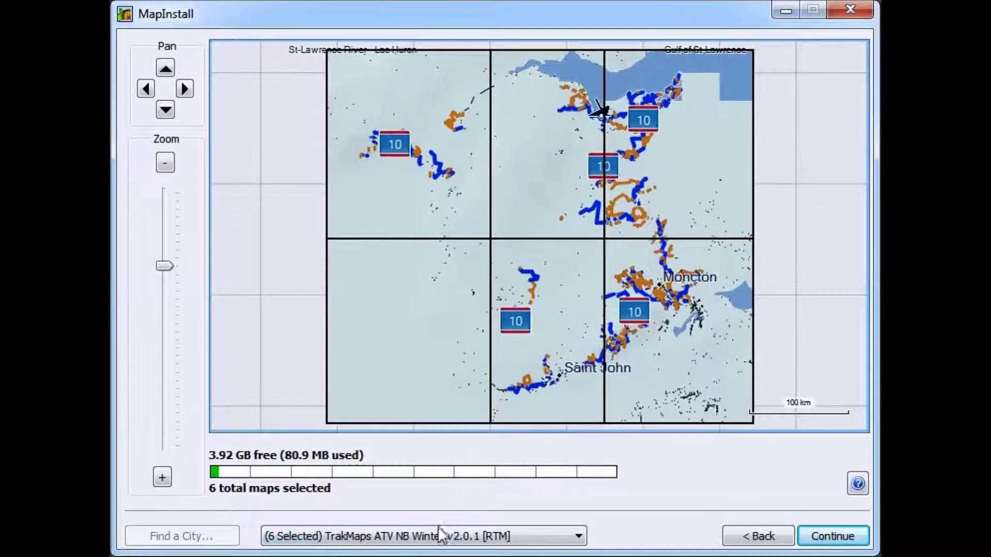
Switch to TrakMaps ATV NB Summer and select its six tiles, reaching 12 maps at 162.1 MB.
click(561, 544)
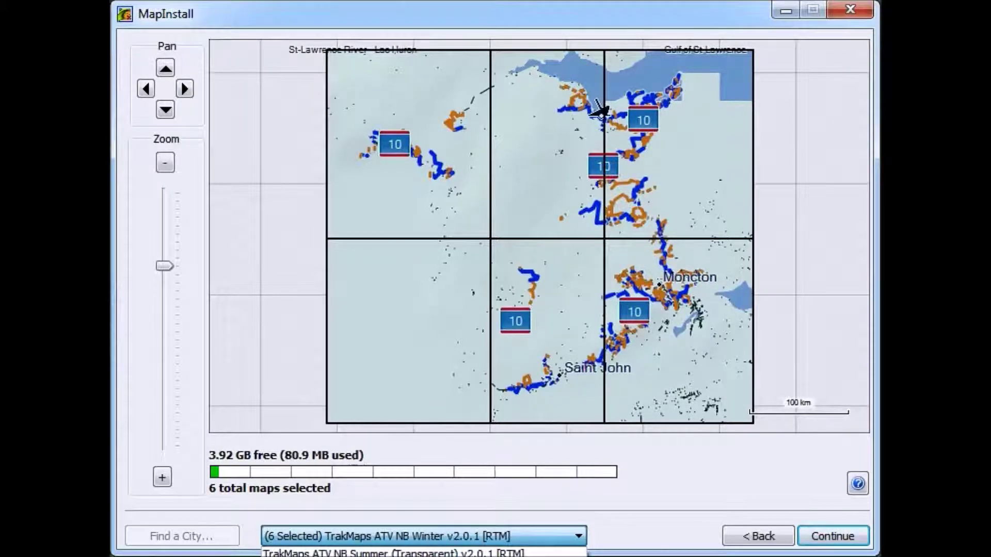
click(393, 553)
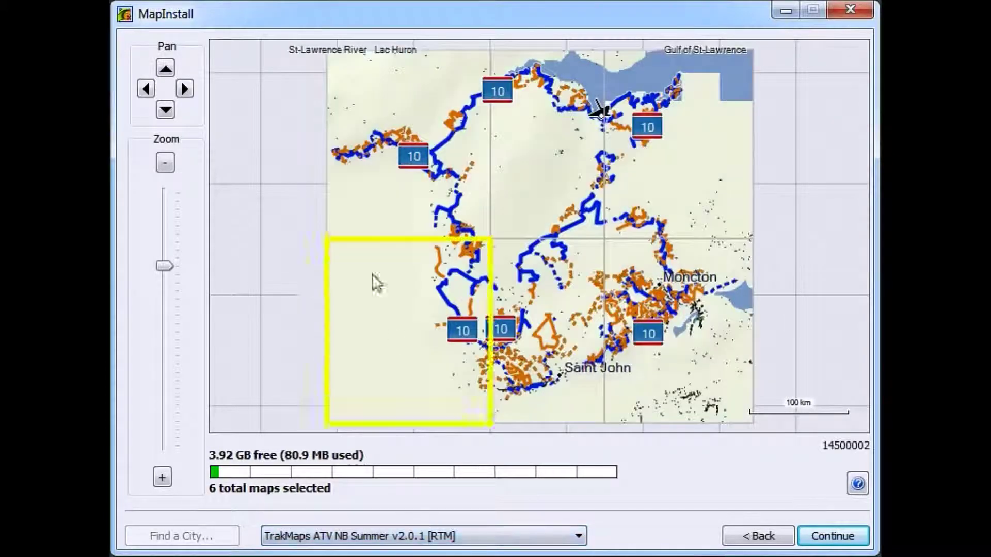
click(305, 44)
mouse_move(305, 42)
mouse_down()
mouse_move(793, 341)
mouse_move(799, 437)
mouse_up()
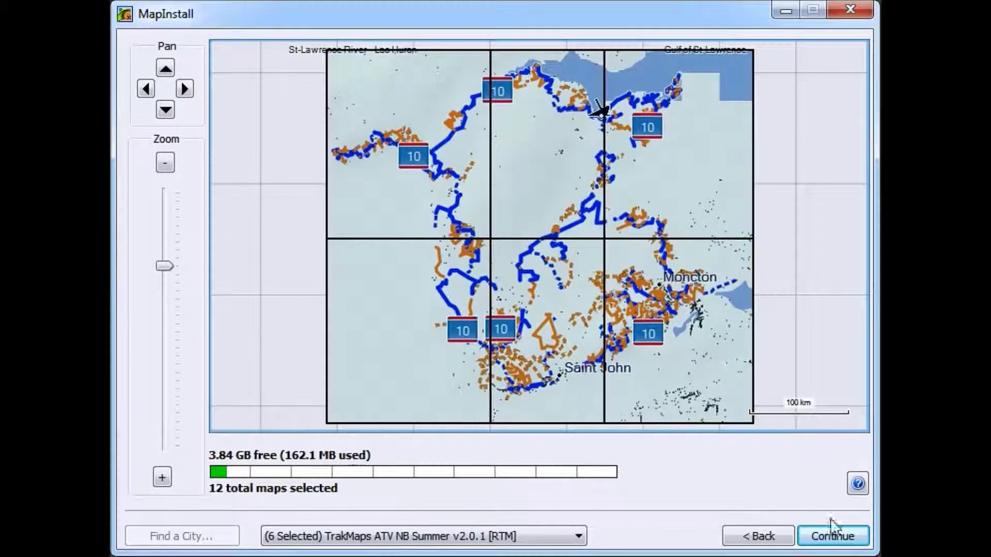
Confirm the 12 selected maps and install them onto TRAKMAPS (Q:\) until the data is sent.
click(834, 537)
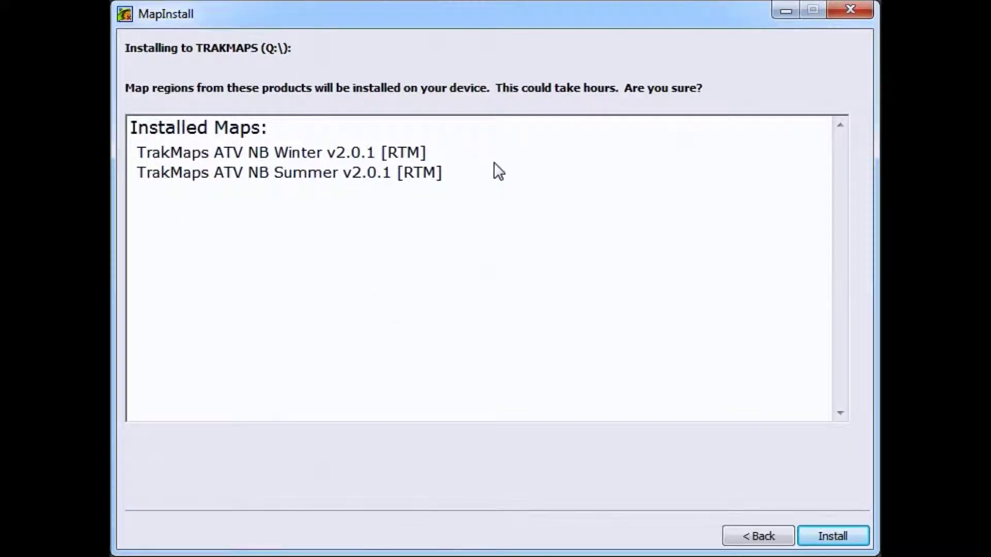
click(856, 544)
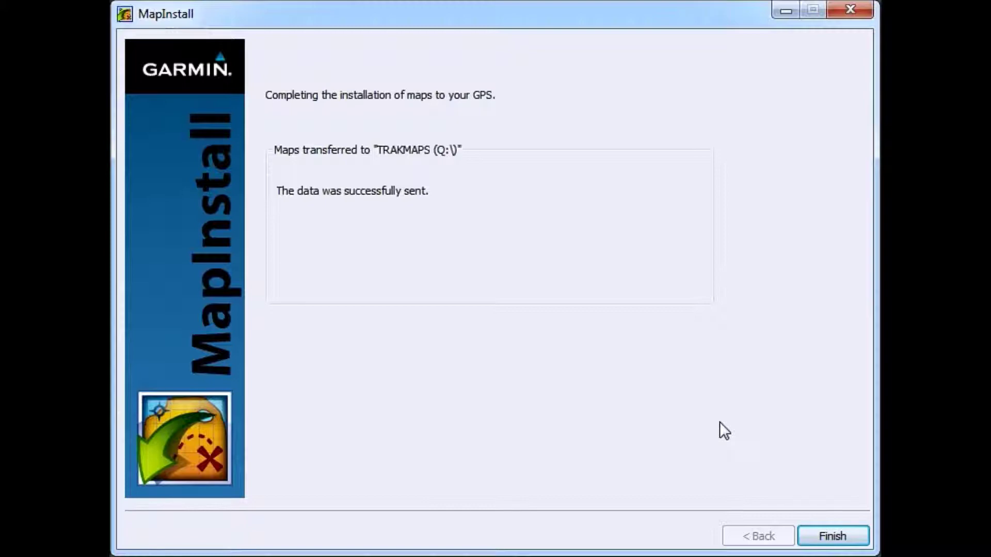
key(Return)
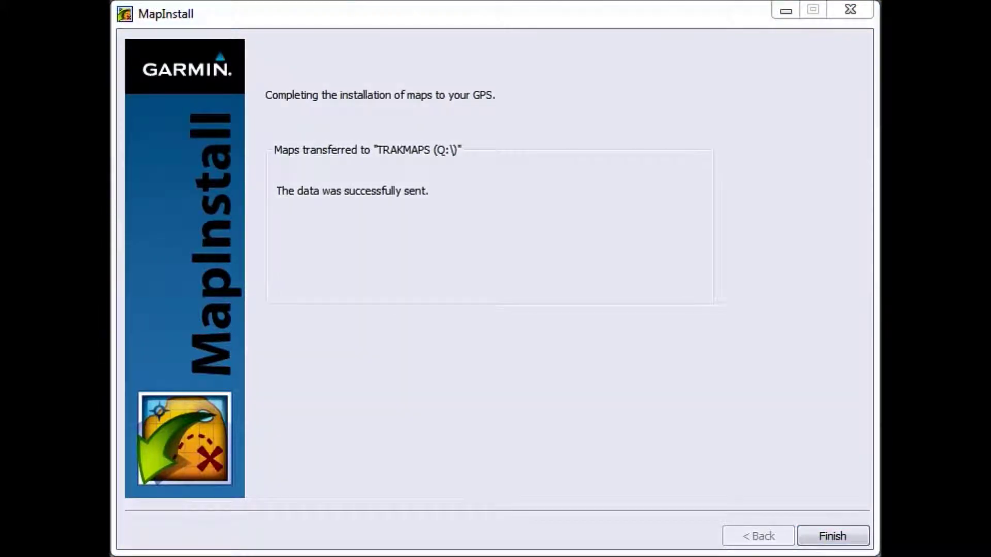